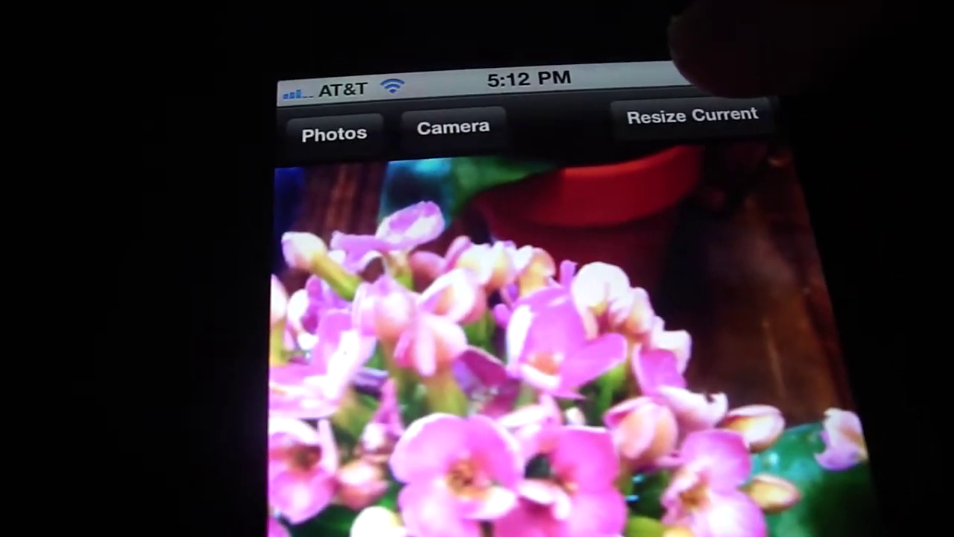
click(692, 114)
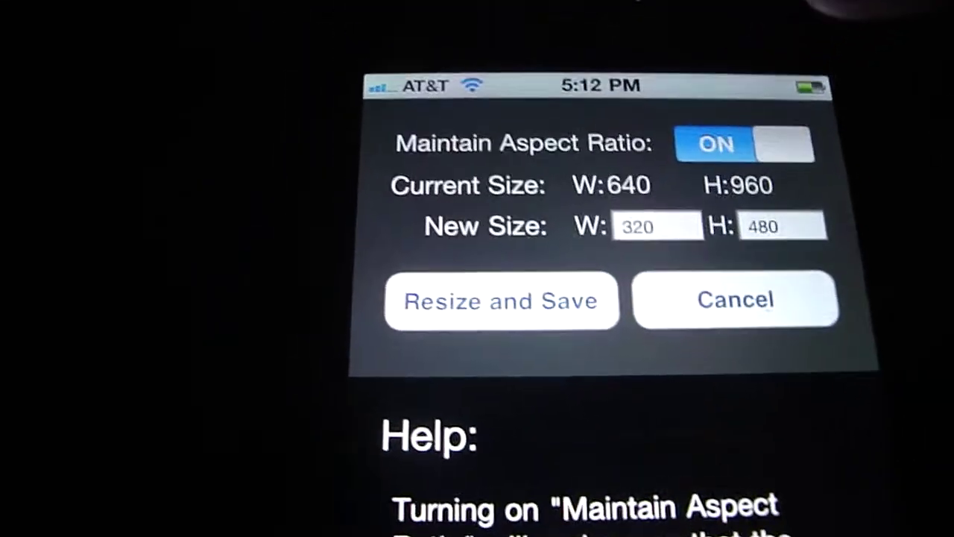